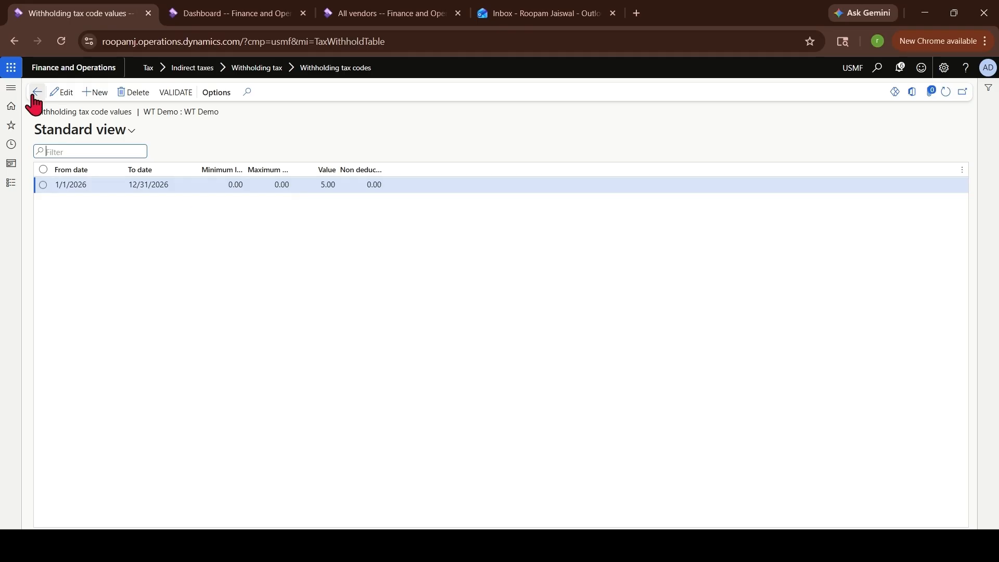
Return to the dashboard and open Tax > Withholding tax > Withholding tax groups
click(35, 93)
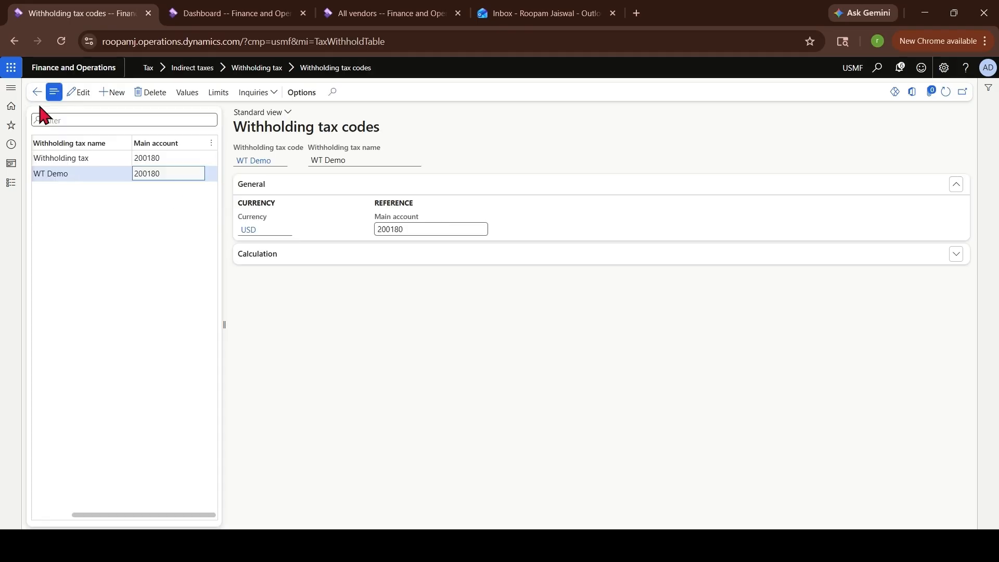
click(35, 93)
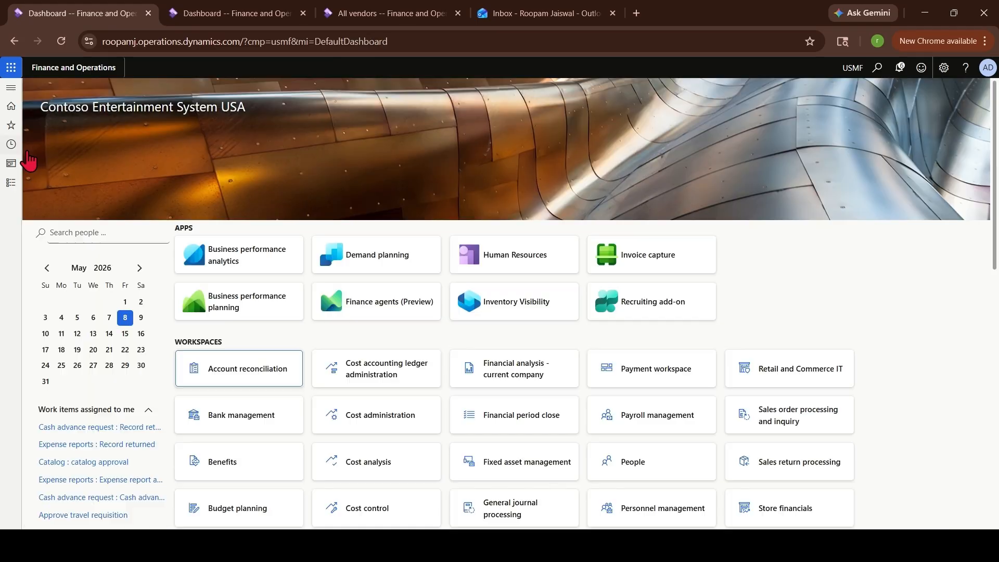
click(10, 183)
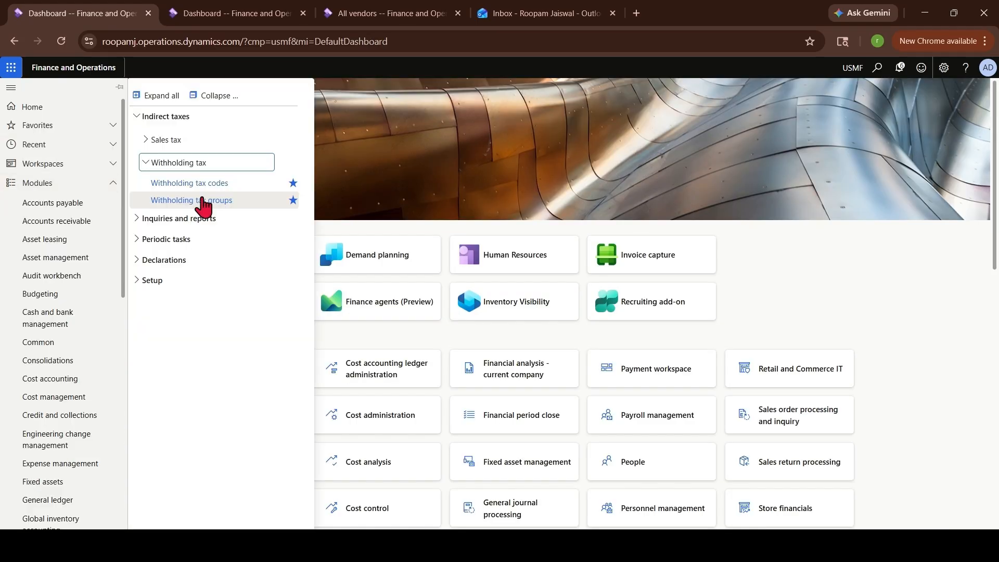
click(203, 204)
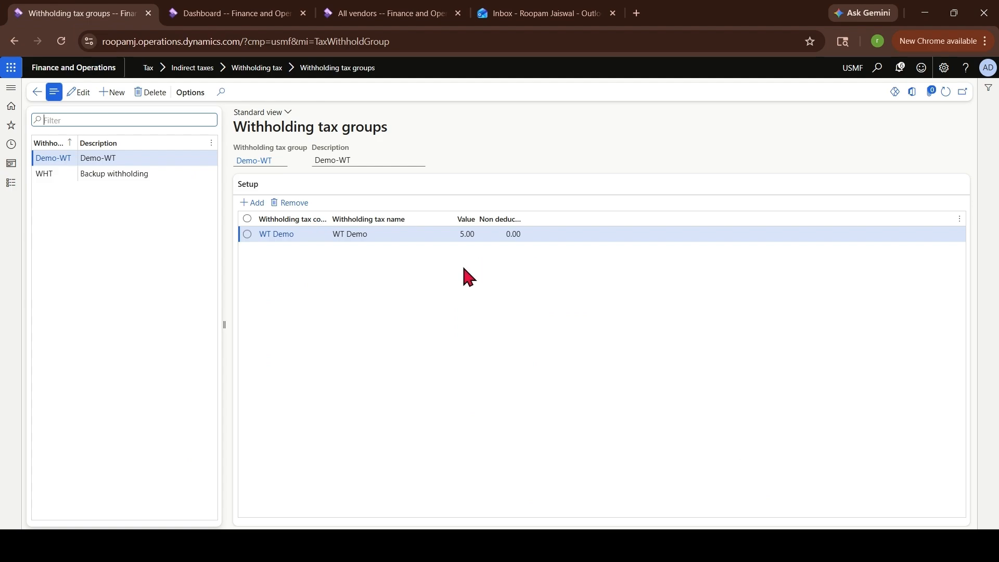
Create withholding tax group WT-DEMO2, described DEMO2, containing the WT Demo code at 5.00
click(113, 93)
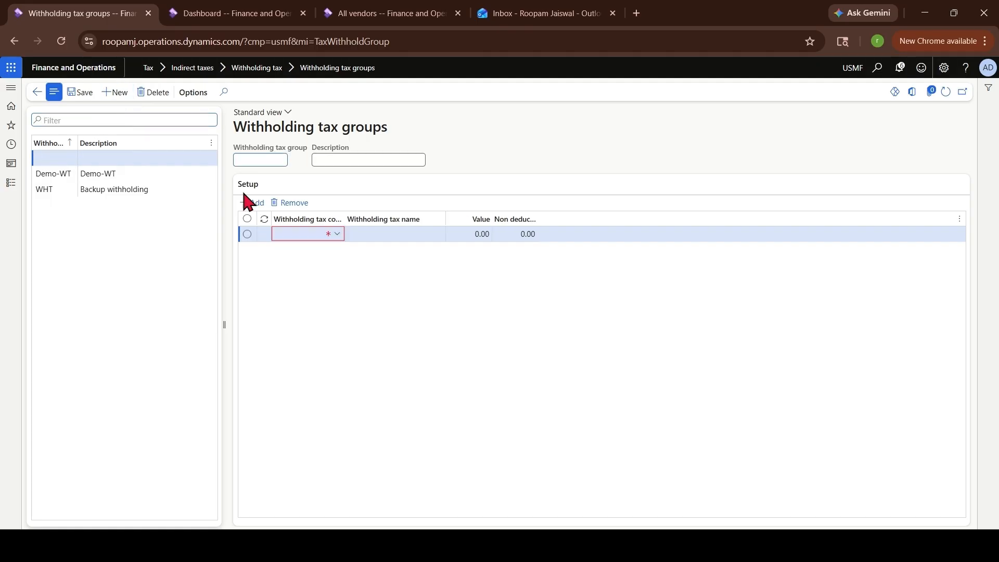
text(WT)
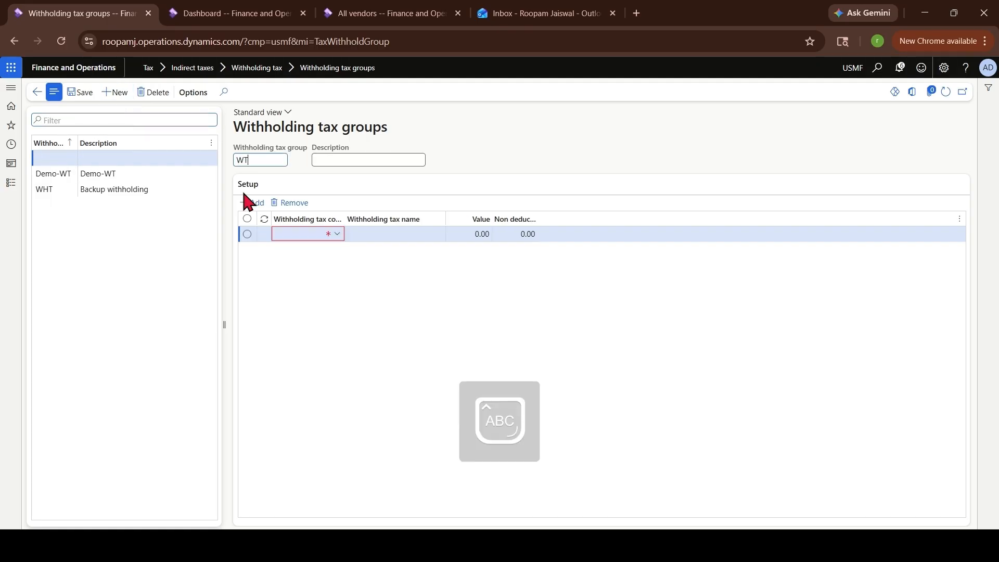
text(-DEMO2)
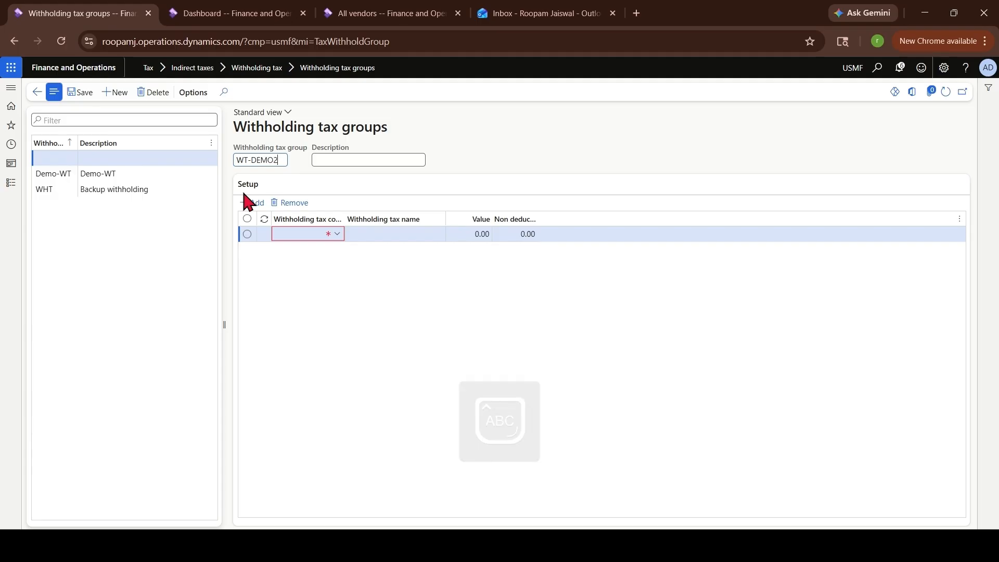
click(380, 161)
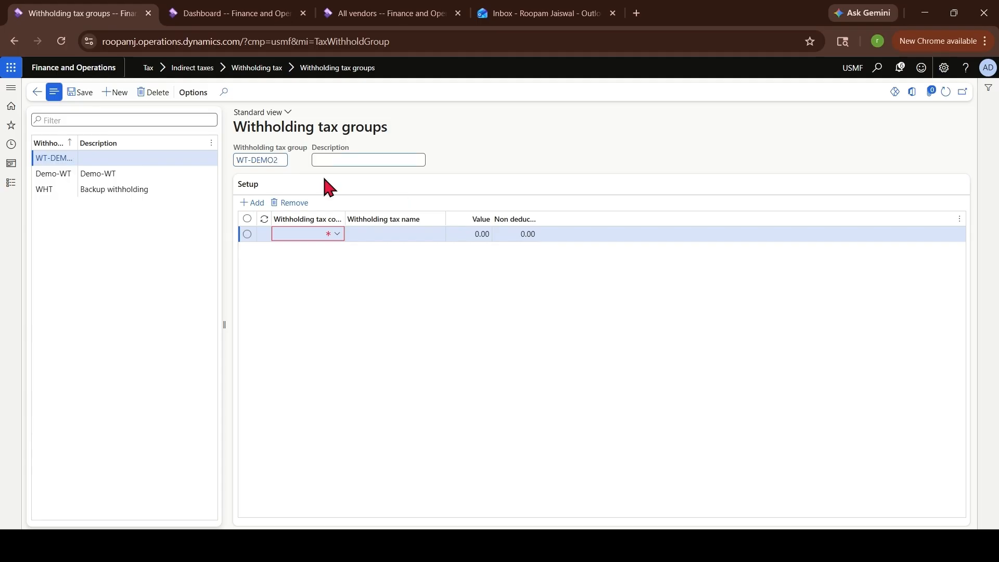
text(DEMO2)
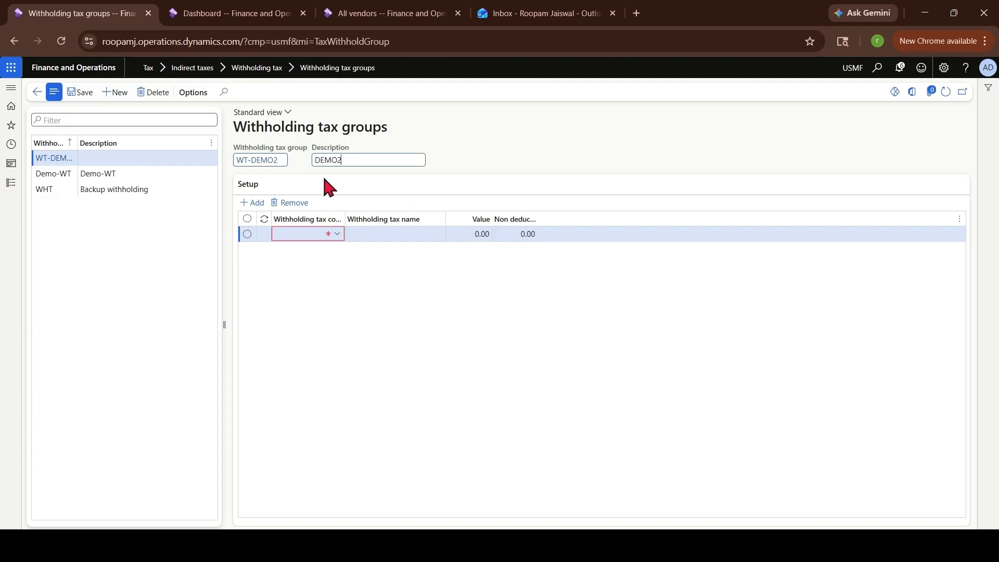
click(337, 235)
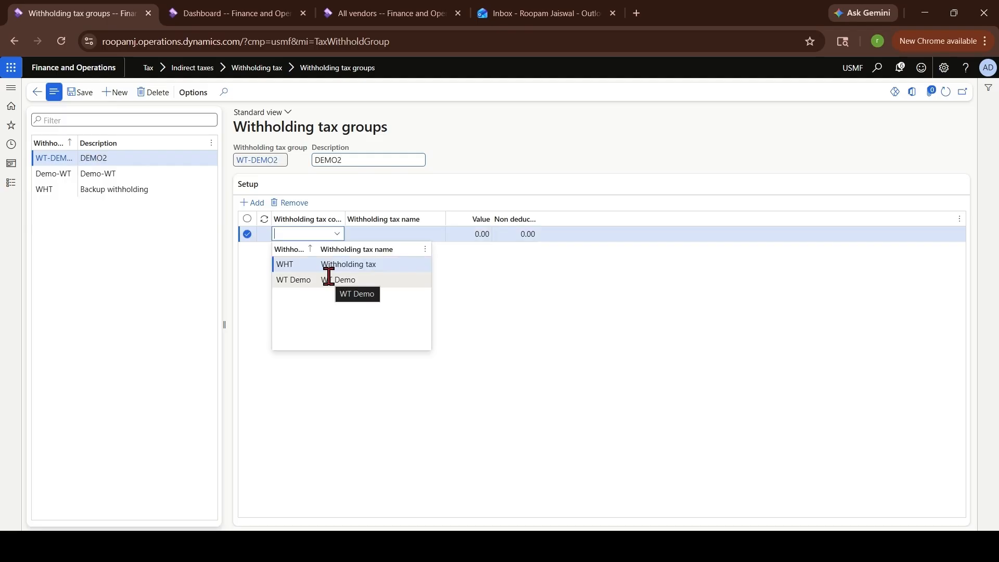
click(328, 275)
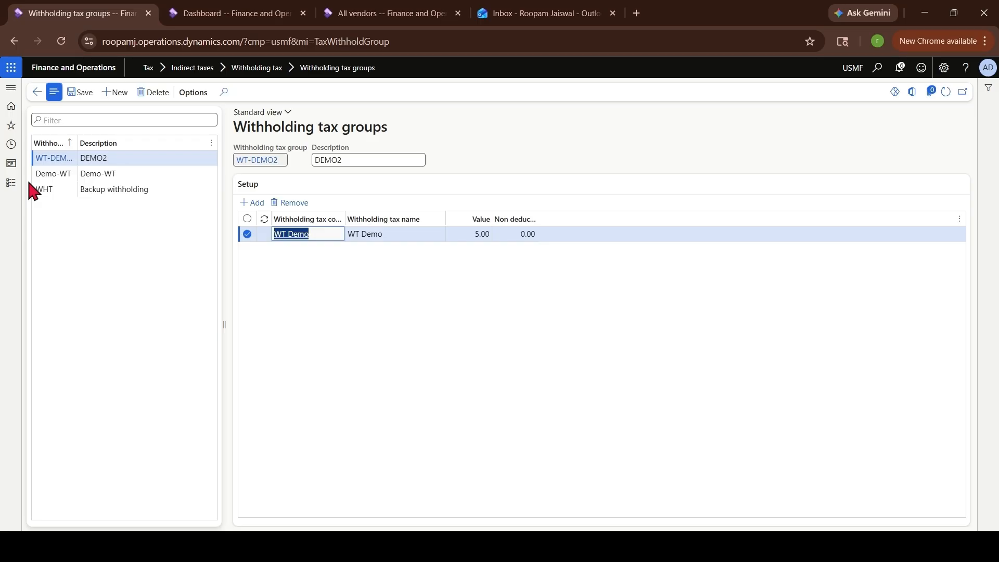
click(10, 183)
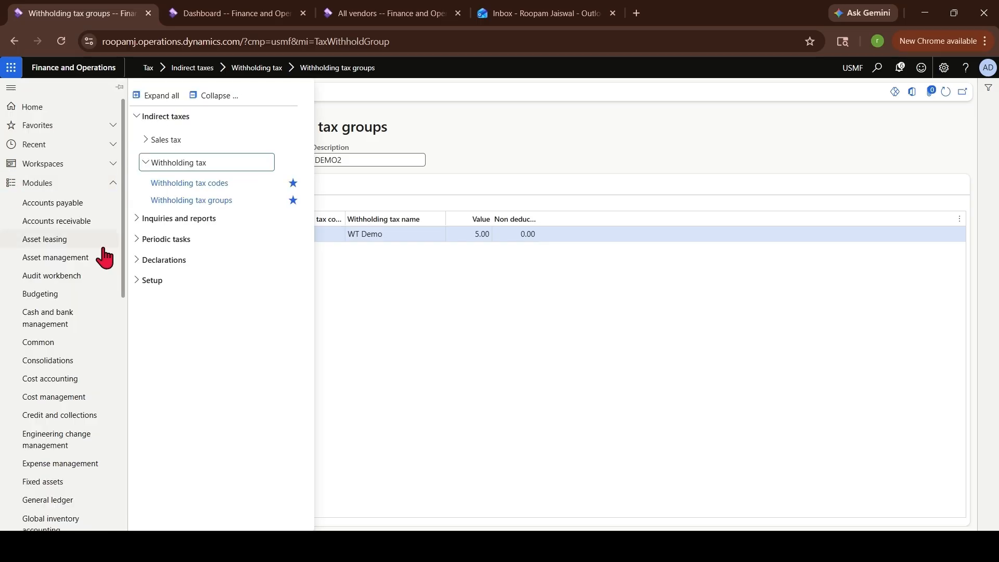
Open vendor JP-001 Contoso Chemicals Japan from All vendors and scroll to its Invoice and delivery settings
click(79, 204)
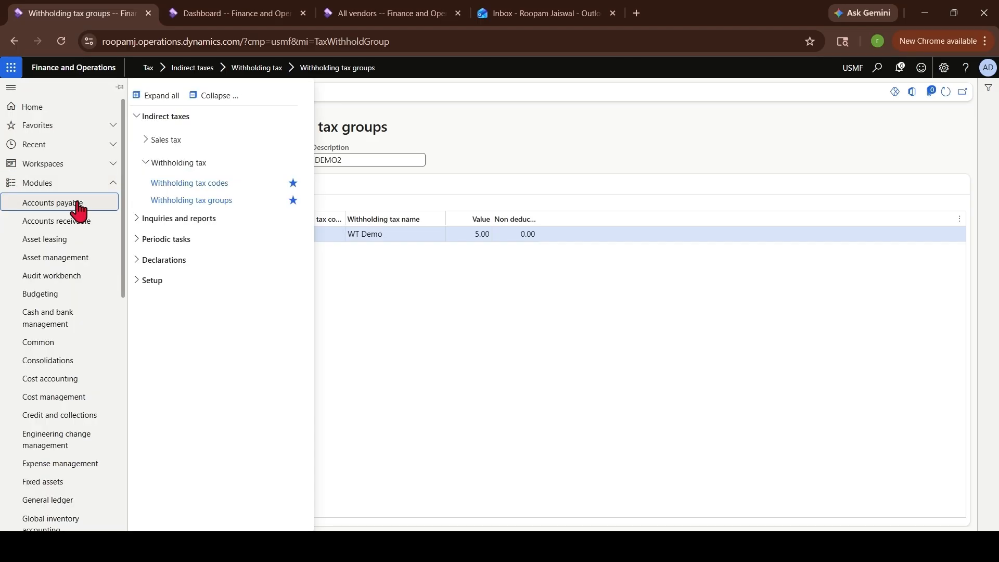
click(170, 157)
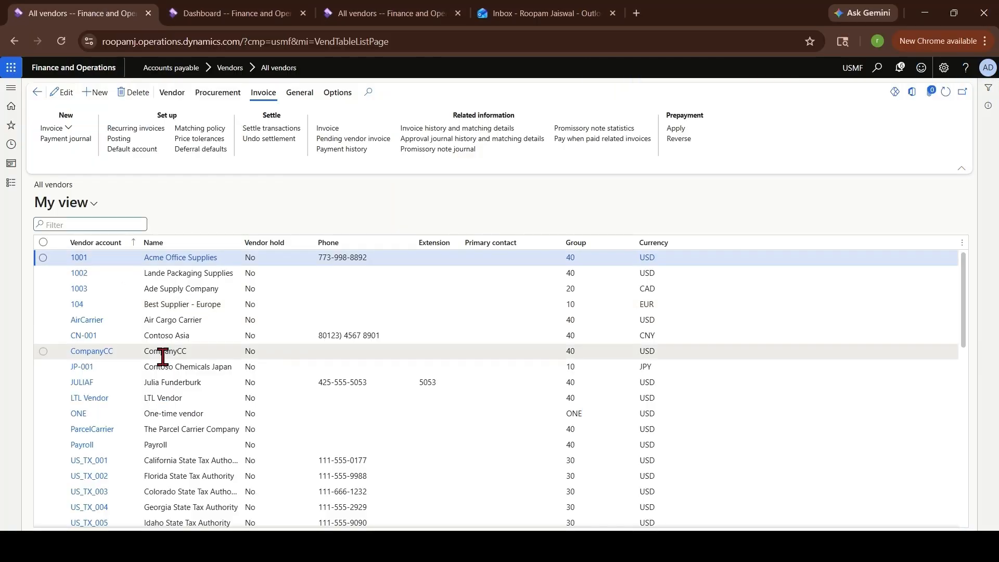
click(193, 367)
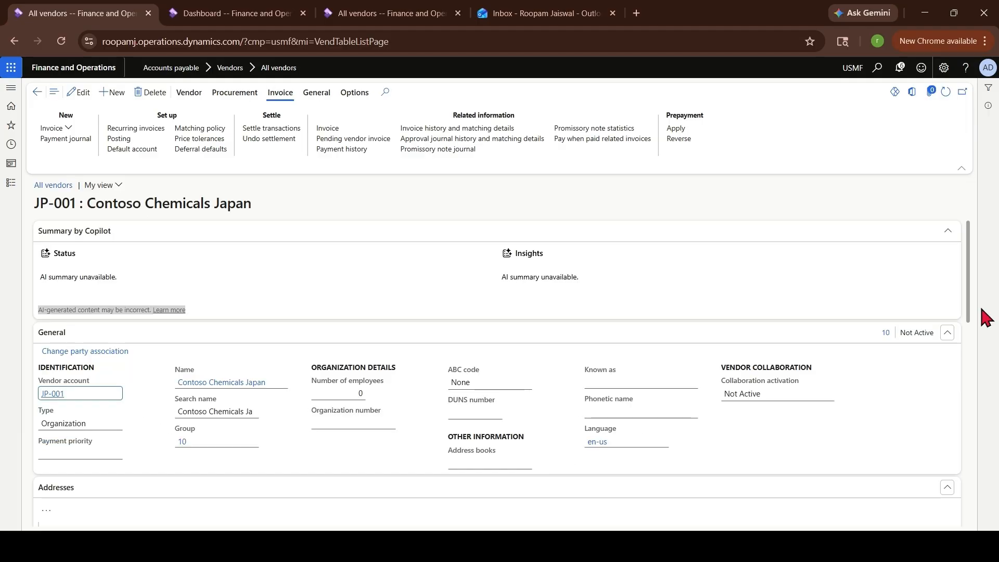
drag(981, 309, 974, 495)
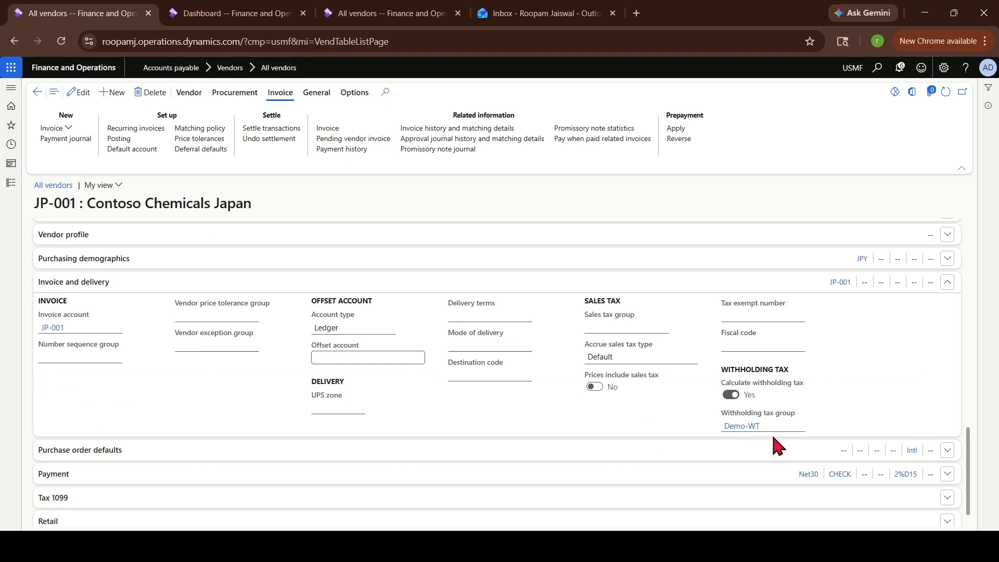
Start a new vendor invoice for this vendor, numbered 4321 with description TEST
click(68, 128)
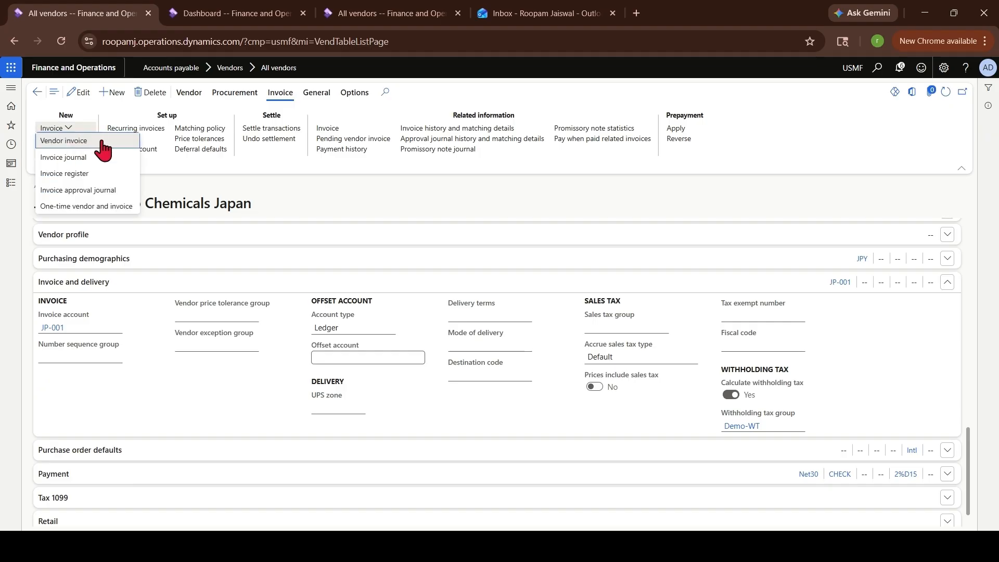
click(90, 140)
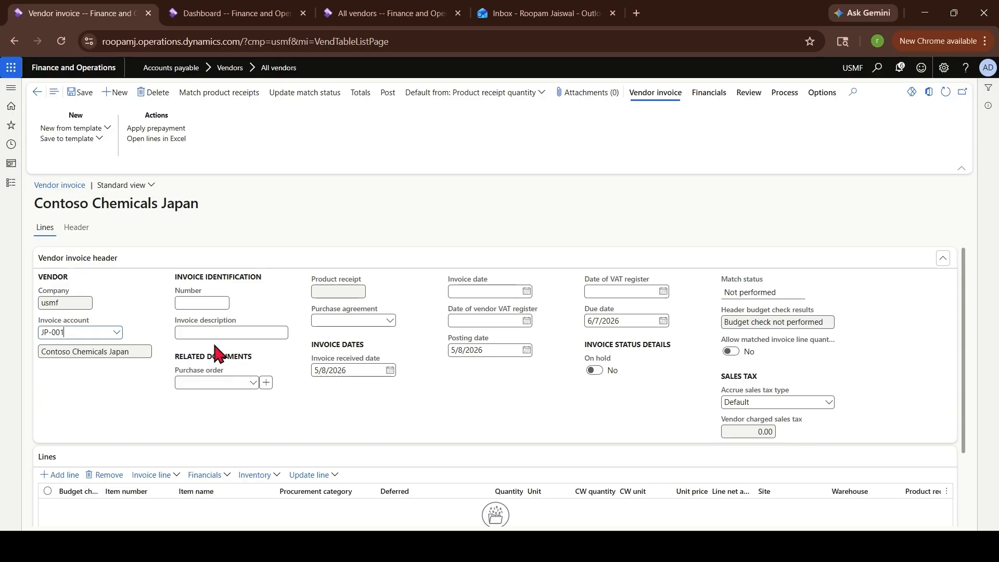
click(204, 302)
text(4321)
click(232, 332)
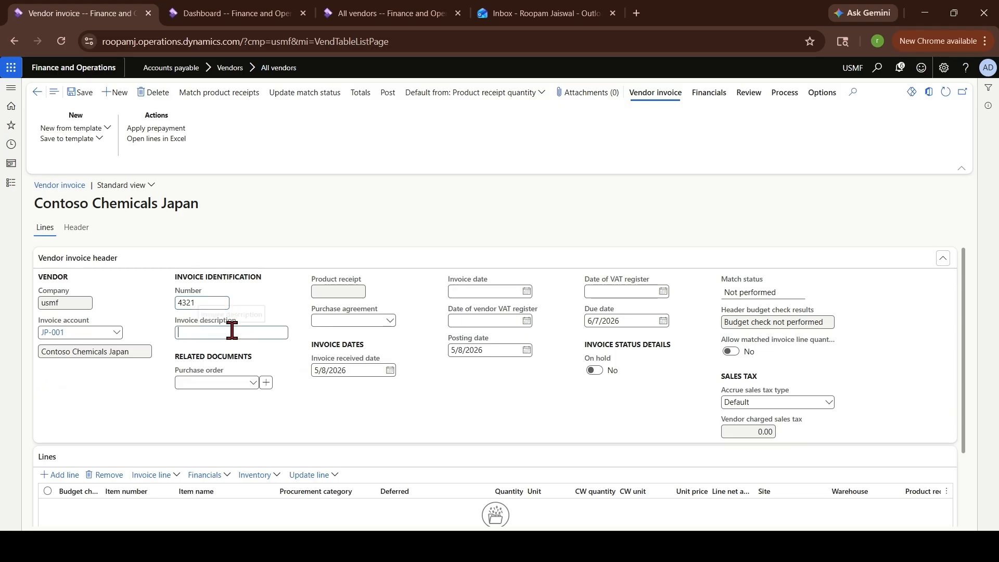
text(TEST)
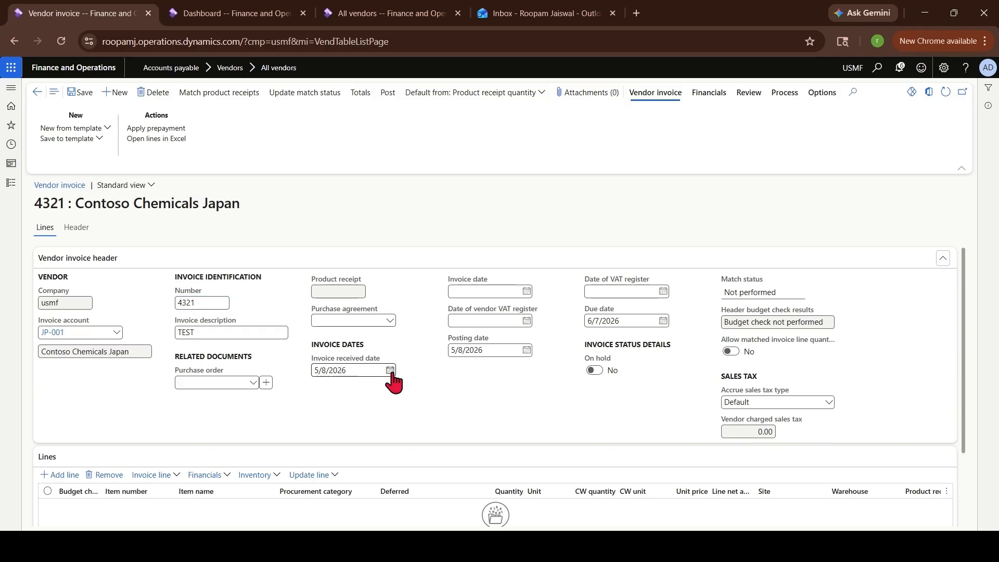
Set the invoice and VAT register dates to 5/8/2026 and the due date to 5/11/2026
click(527, 292)
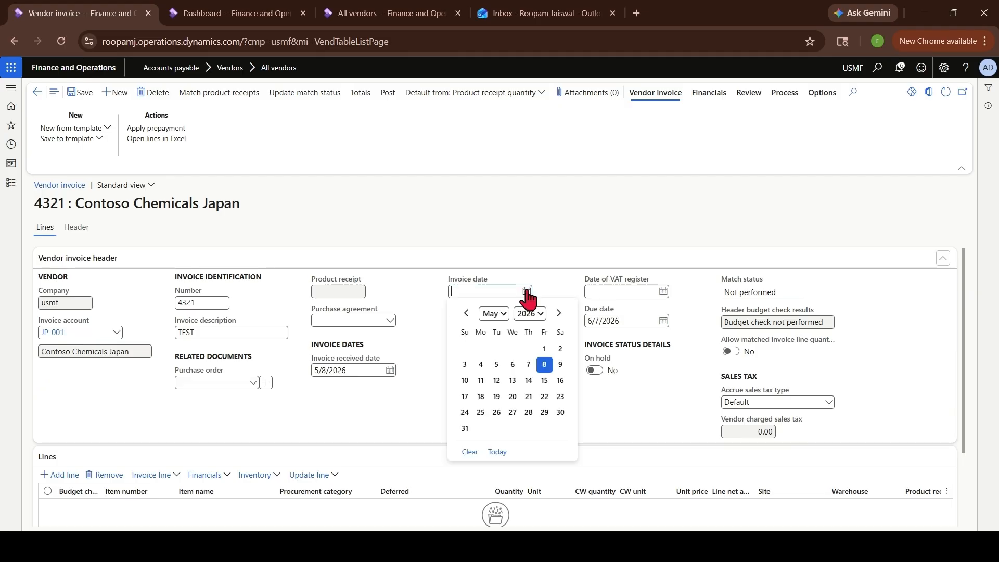
click(544, 366)
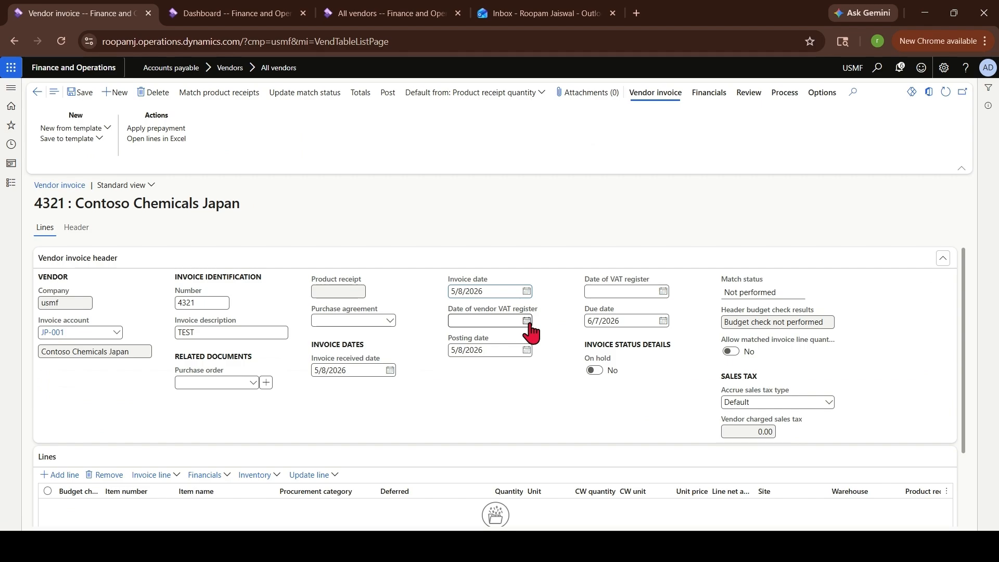
click(527, 321)
click(544, 394)
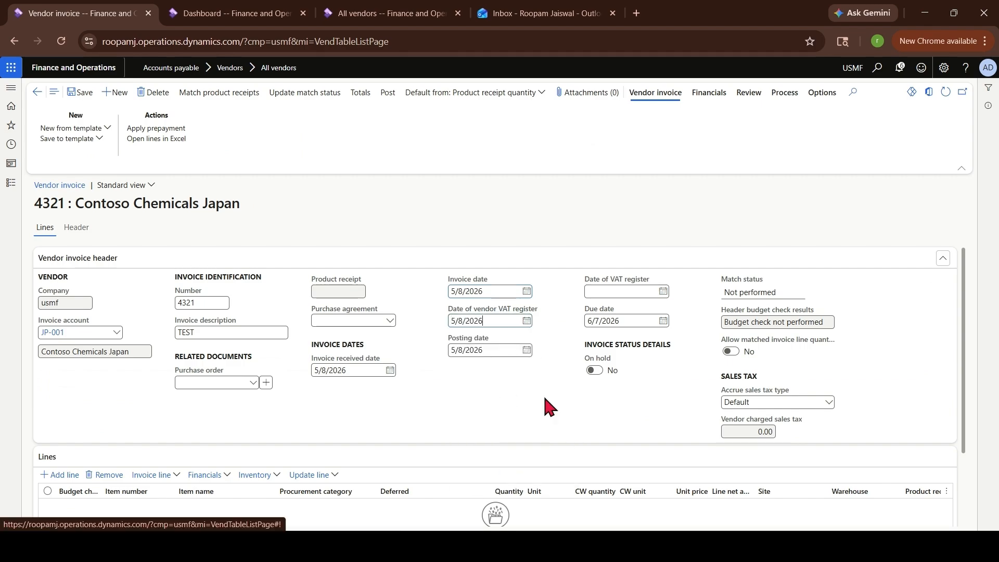
click(663, 322)
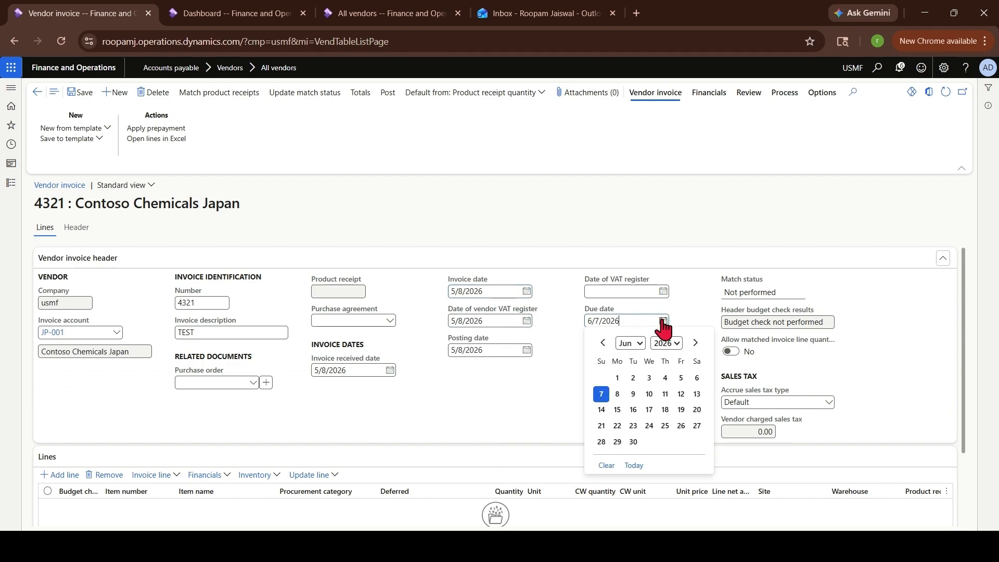
click(639, 343)
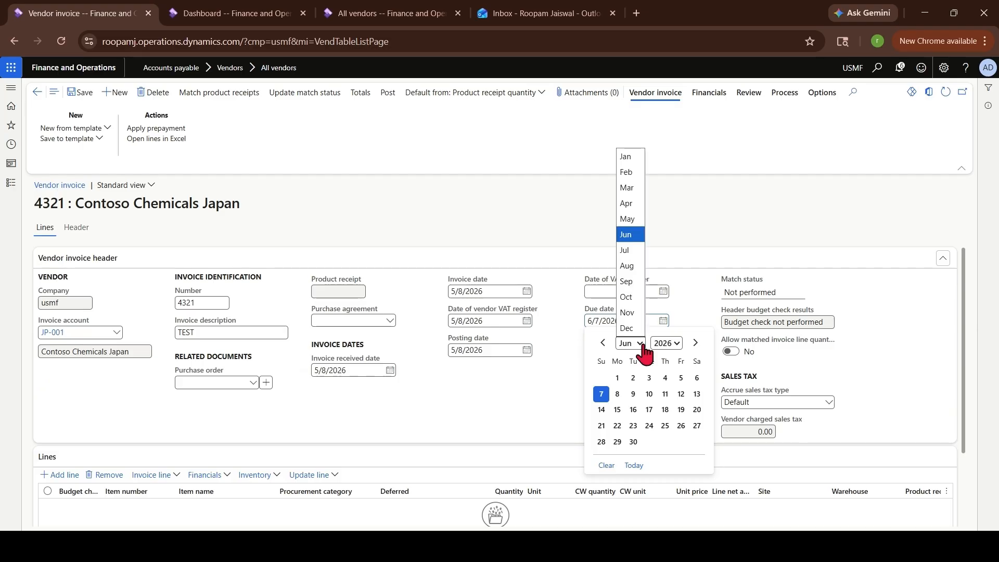
click(628, 219)
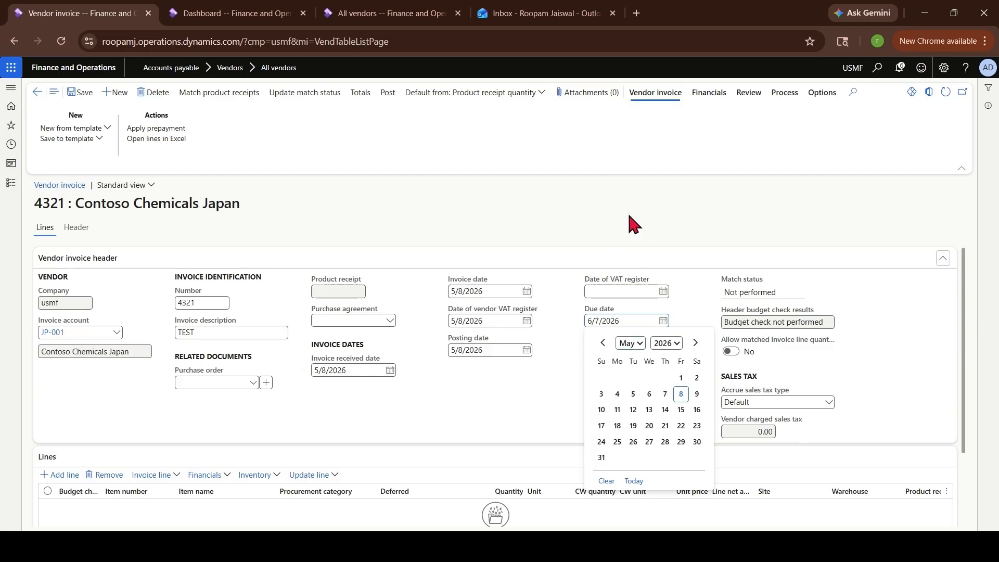
click(617, 410)
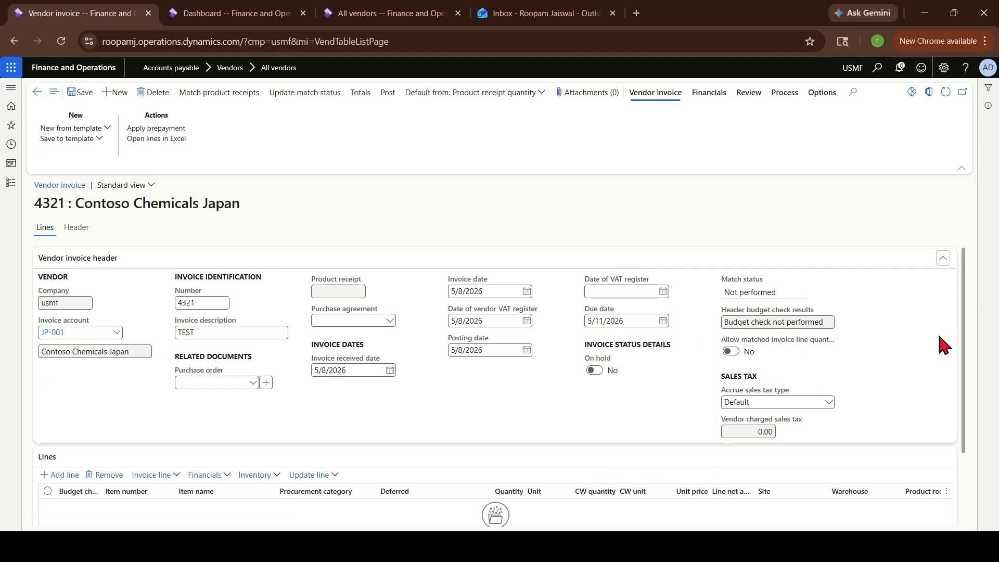
scroll(962, 345, down, 3)
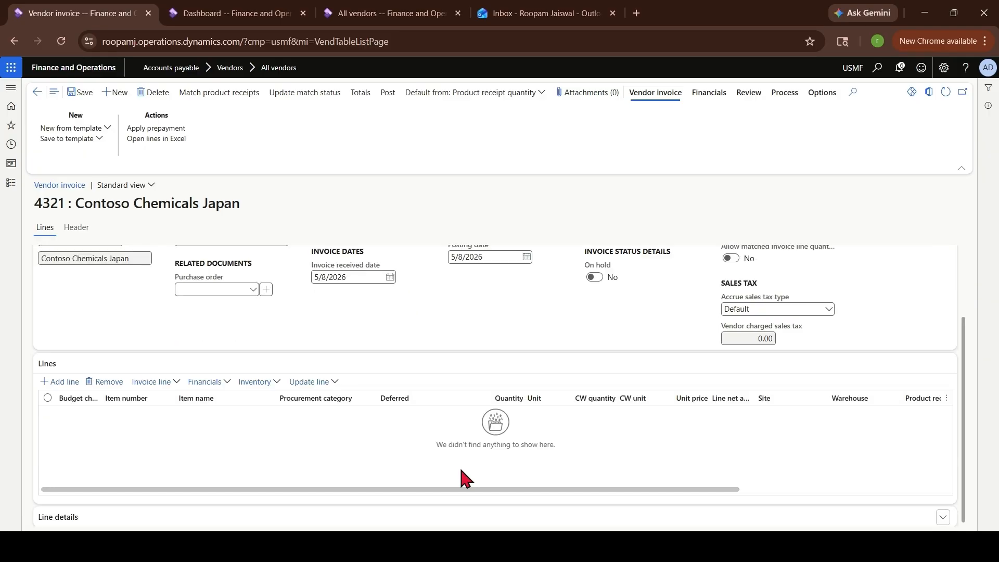
Add an S0001 Installation services line with a unit price of 1,000
click(68, 386)
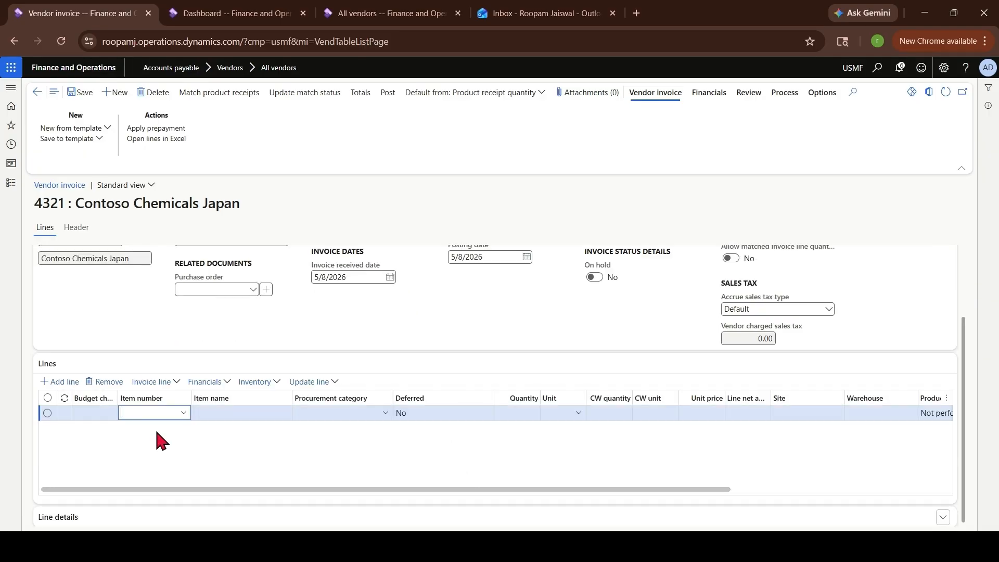
click(183, 413)
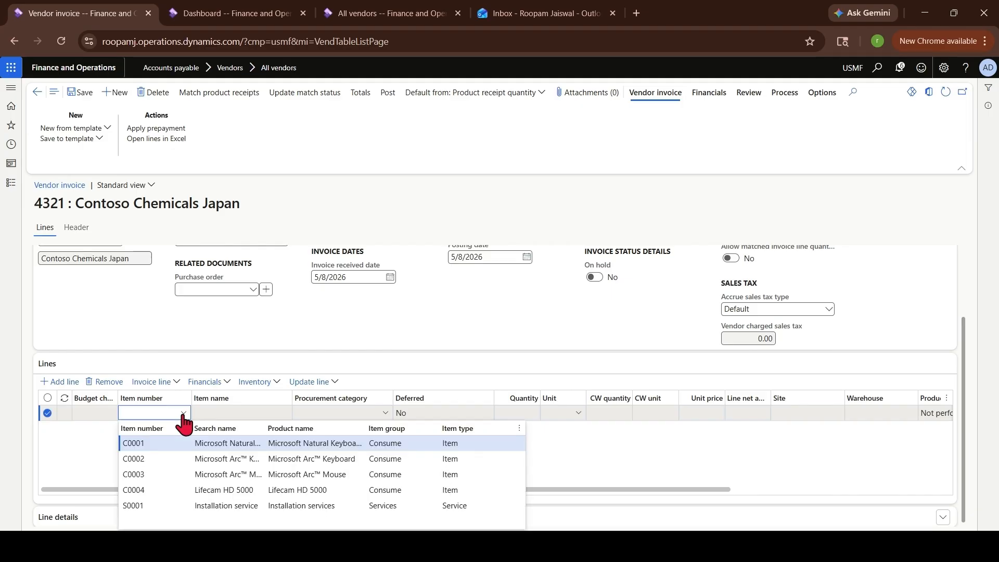
click(179, 506)
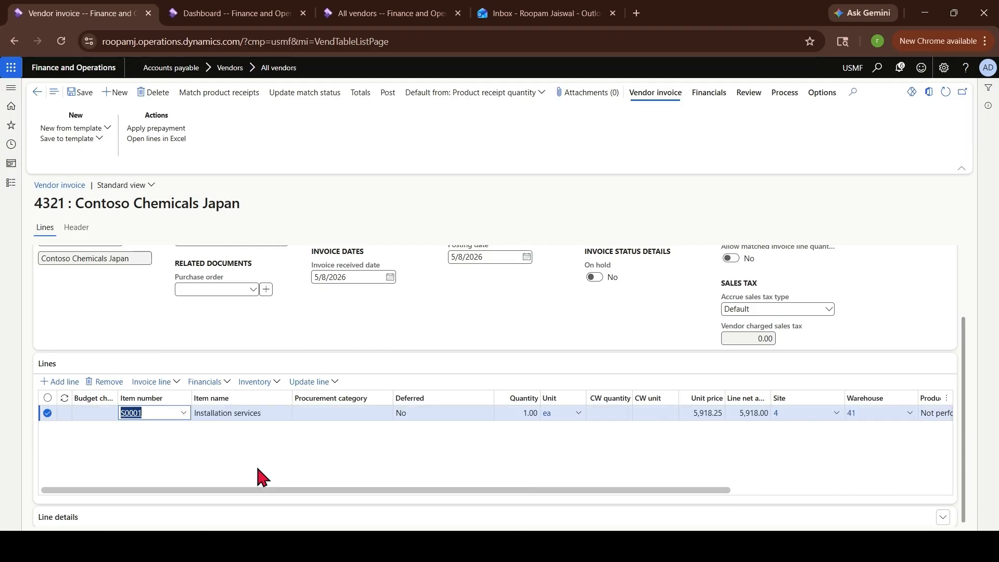
click(708, 412)
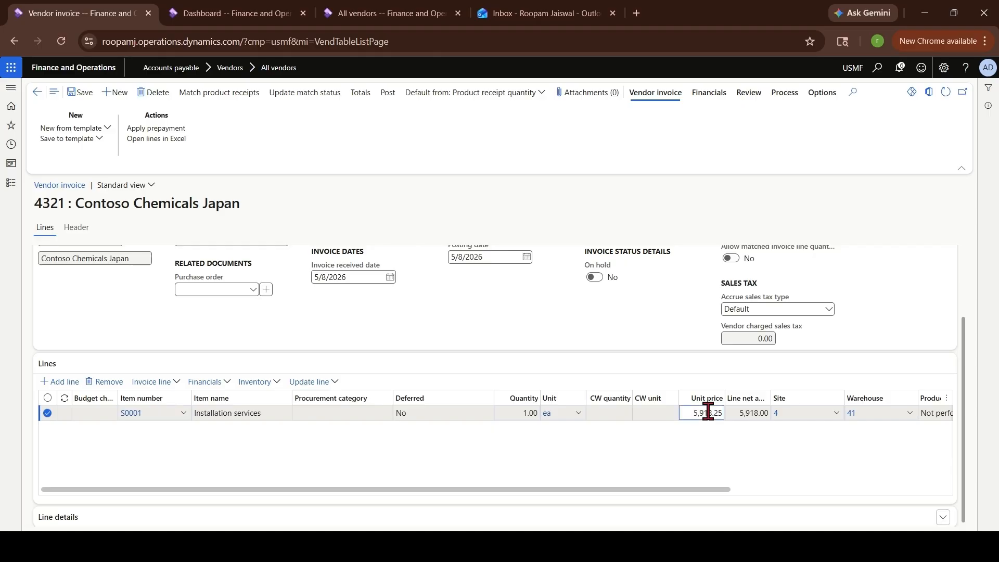
drag(693, 413, 726, 412)
text(1000)
key(Tab)
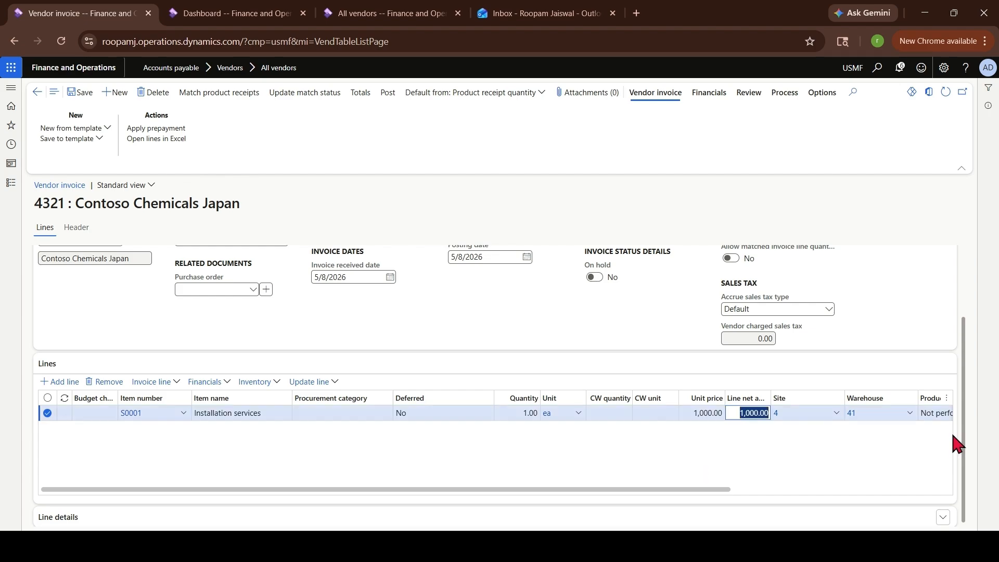
drag(962, 448, 963, 467)
drag(704, 485, 531, 489)
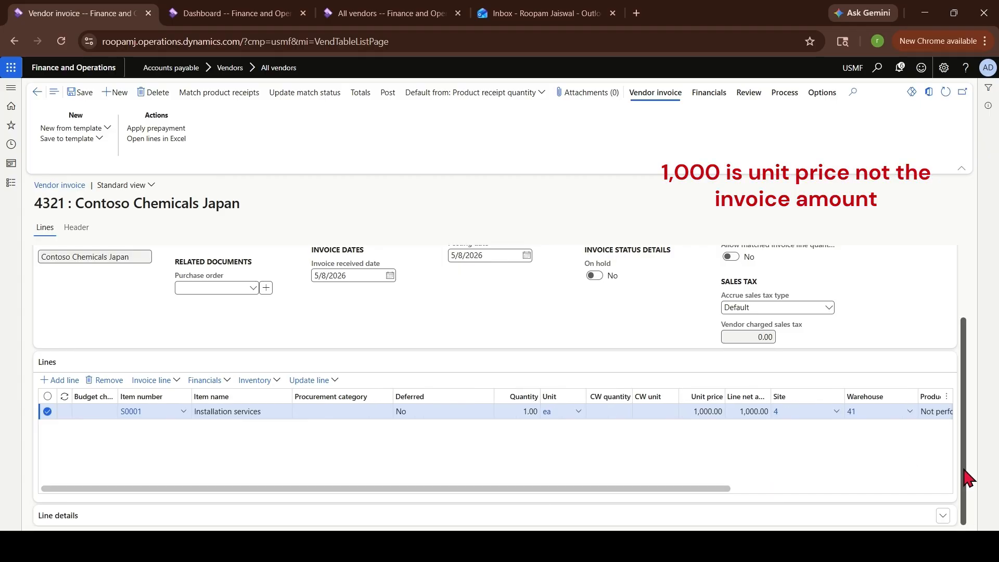
Expand the line details and review its Setup, Product and Price and discount tabs
click(49, 514)
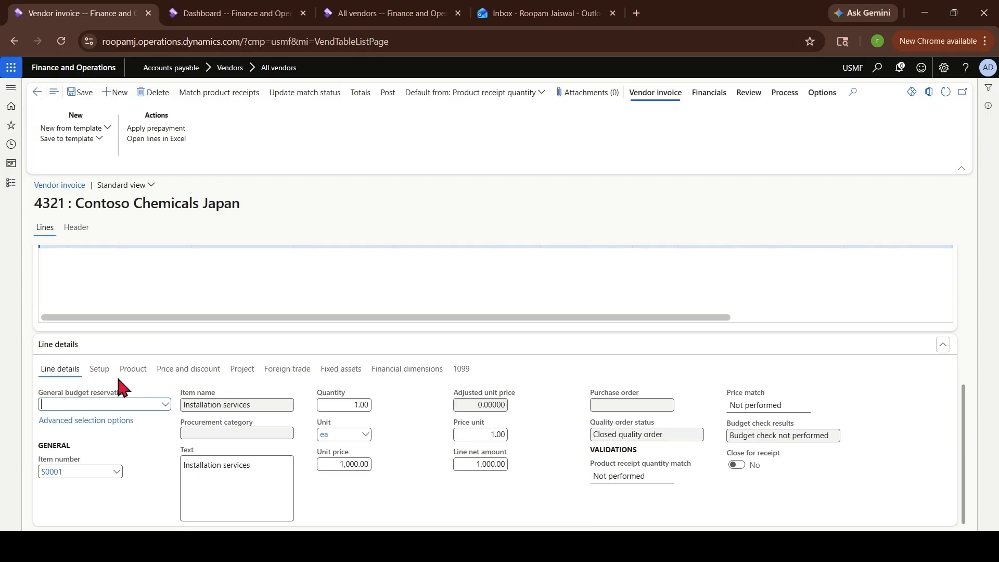
click(100, 369)
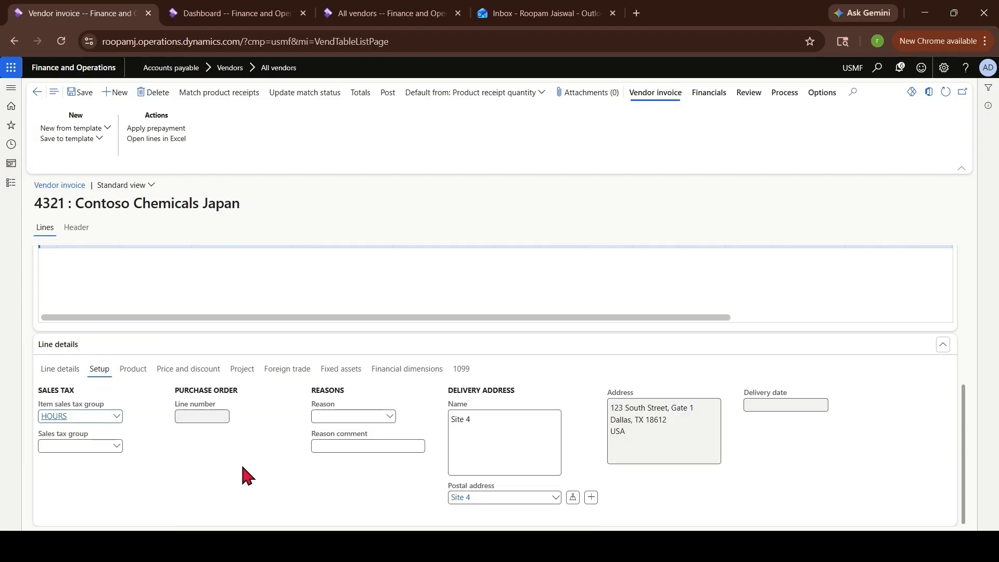
click(133, 369)
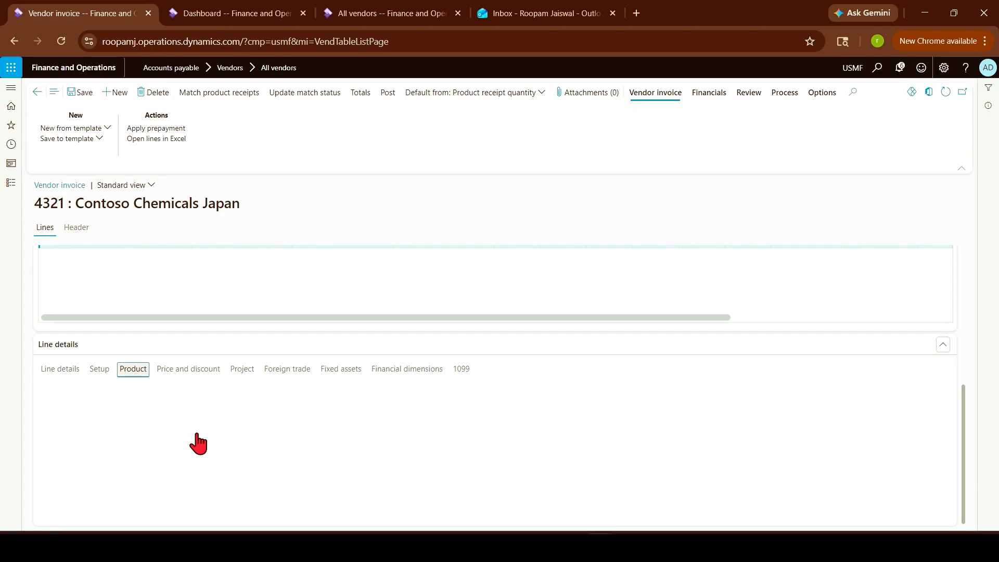
click(193, 370)
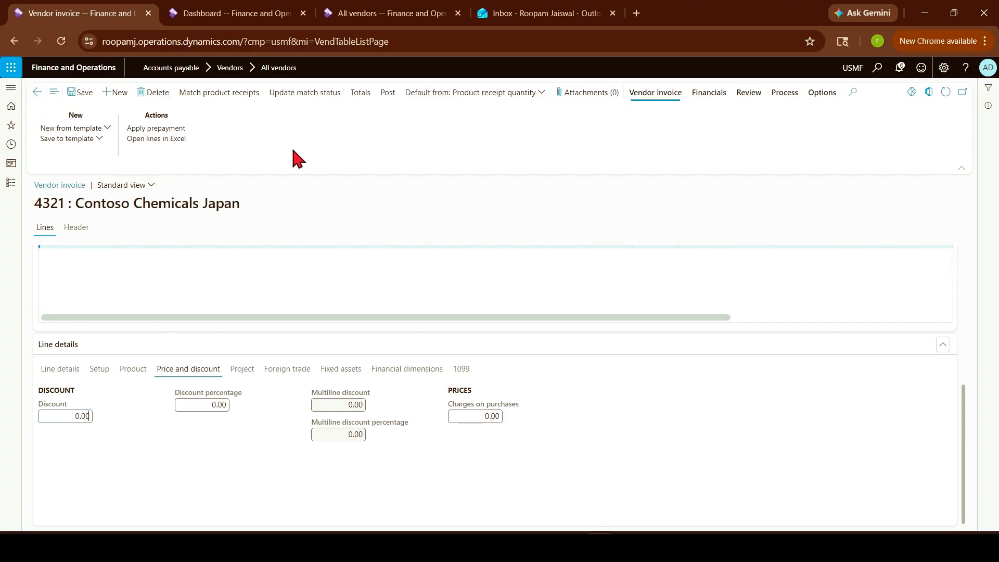
Post invoice 4321, then start a payment journal for vendor JP-001 Contoso Chemicals Japan
click(388, 94)
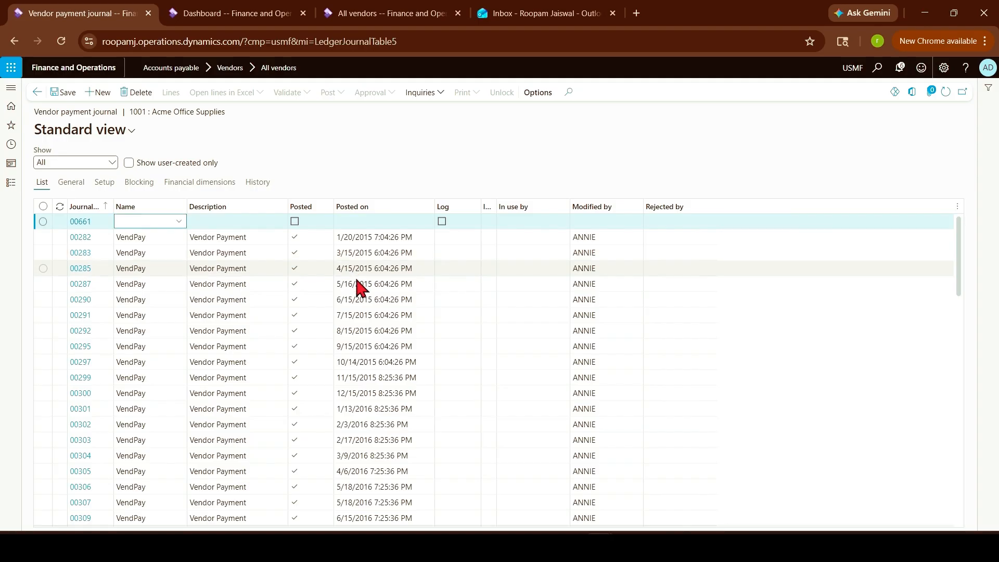
click(35, 94)
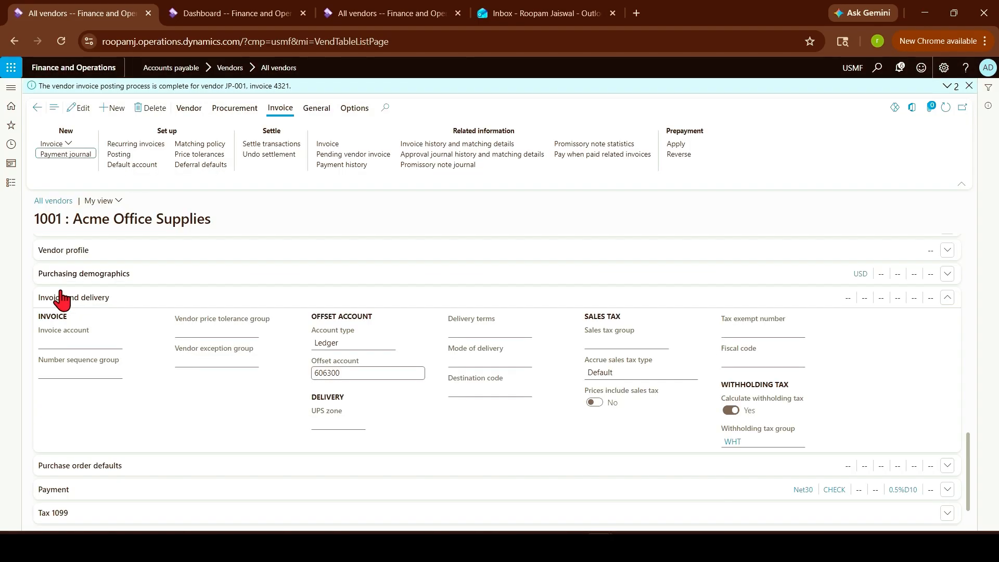
click(36, 109)
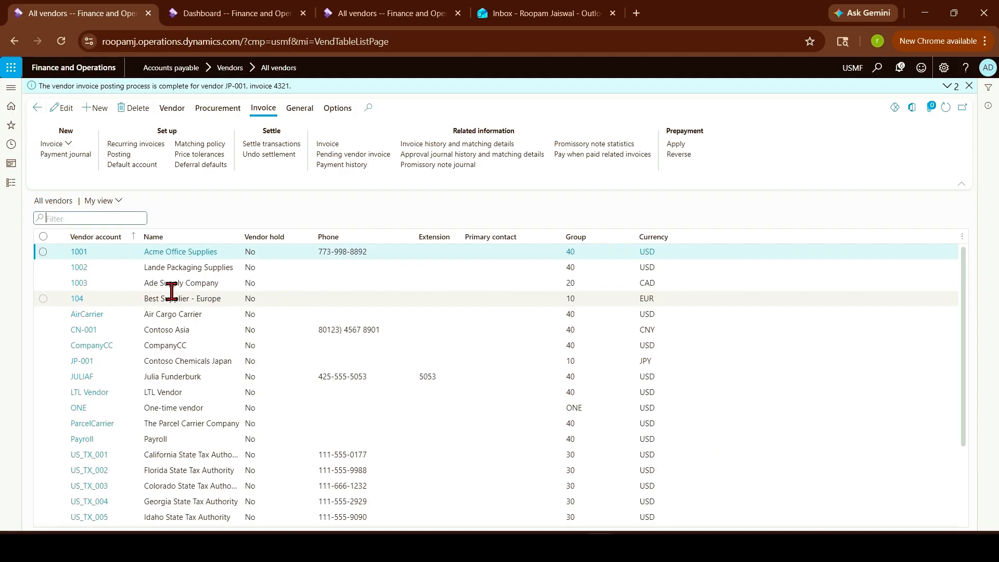
click(203, 363)
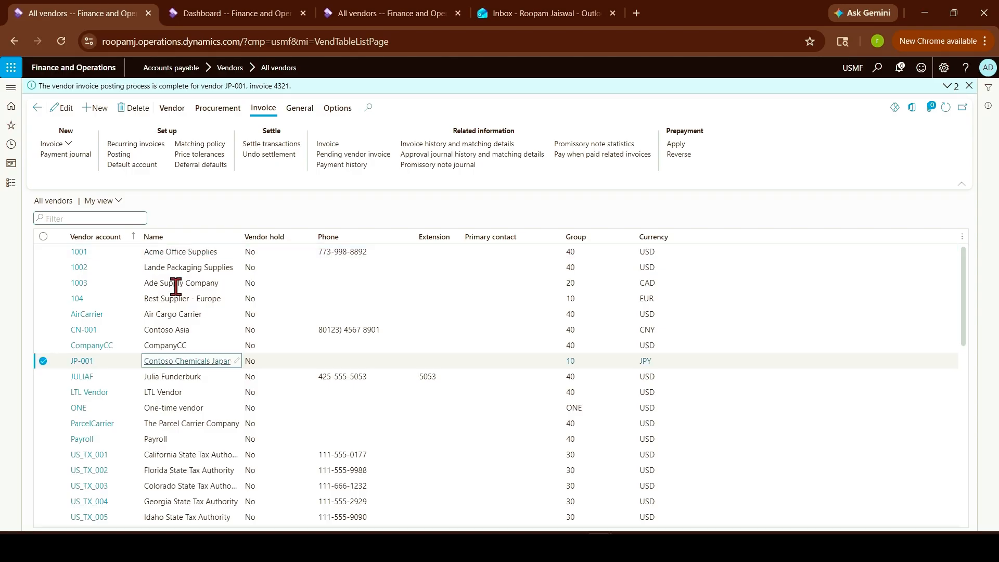
click(79, 156)
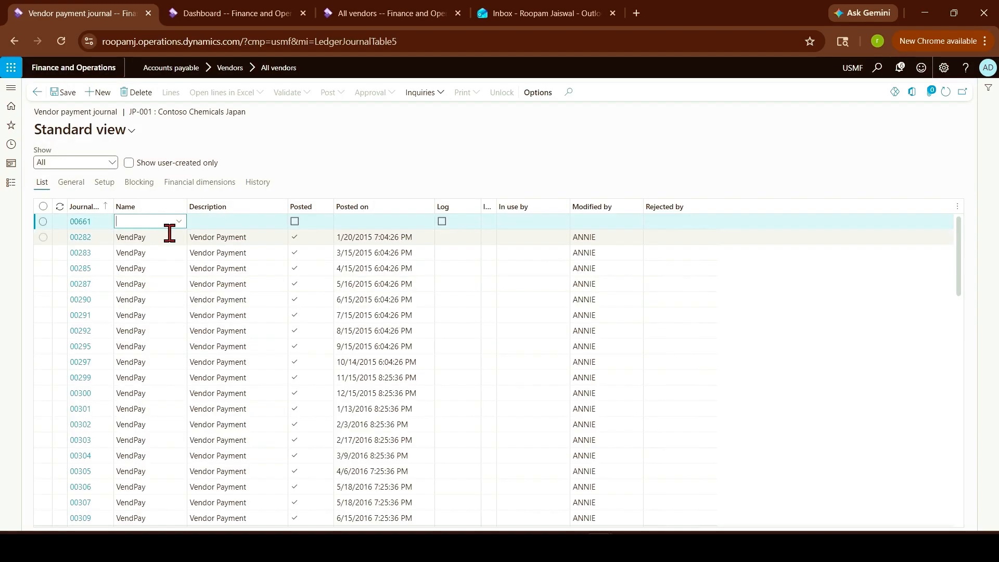
Name journal 00661 VendPay, open its lines and start a vendor payment proposal
text(VEN)
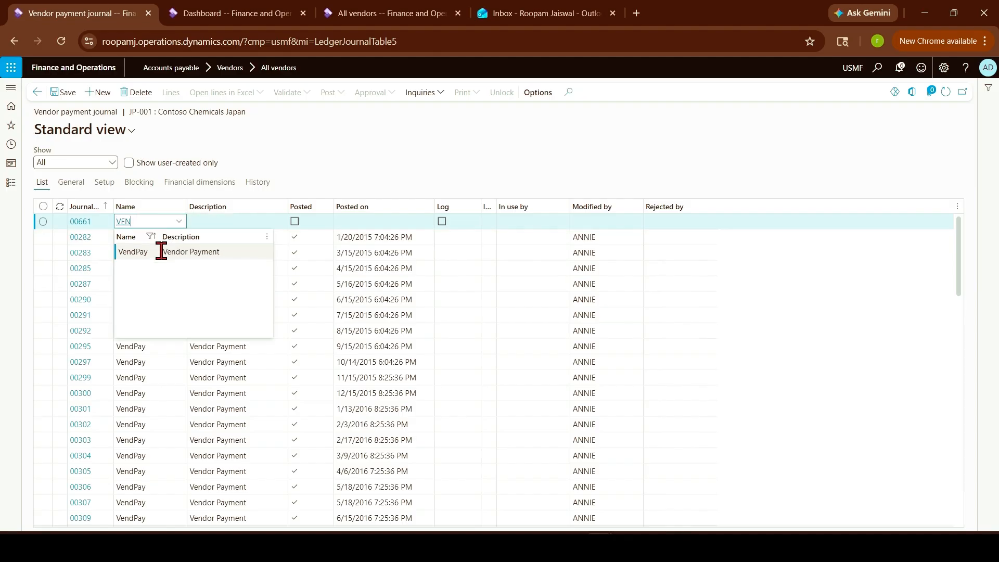
click(161, 251)
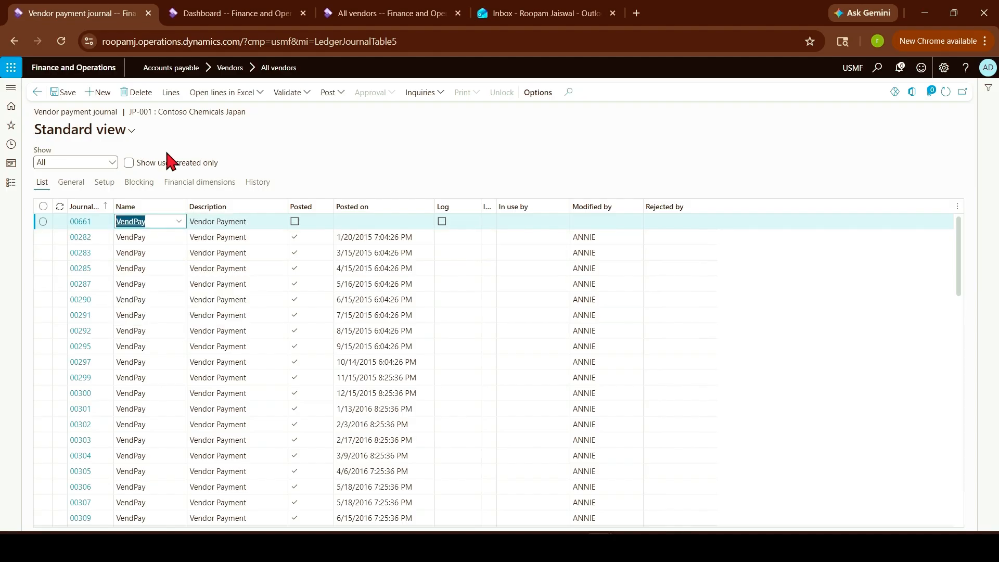
click(171, 94)
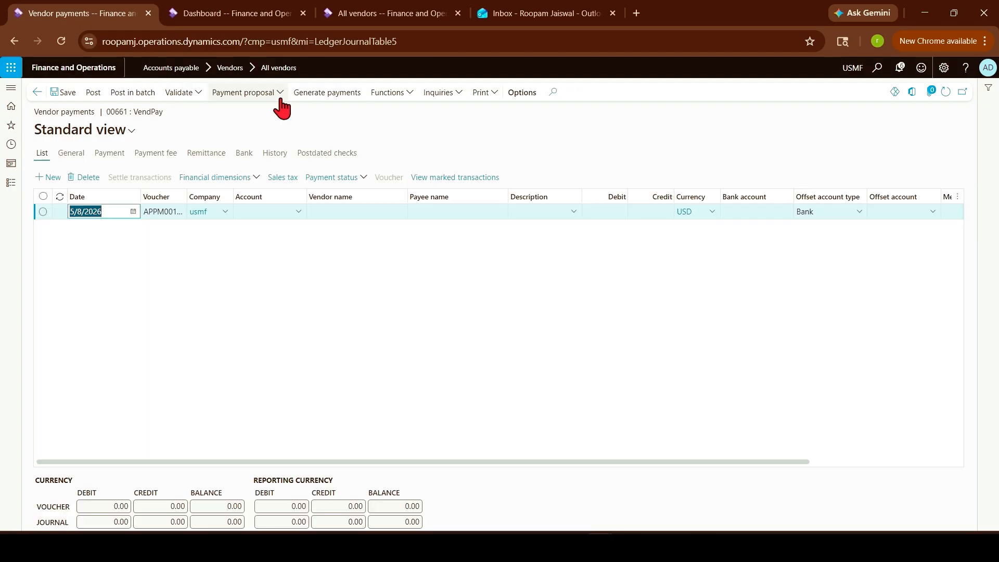
click(280, 94)
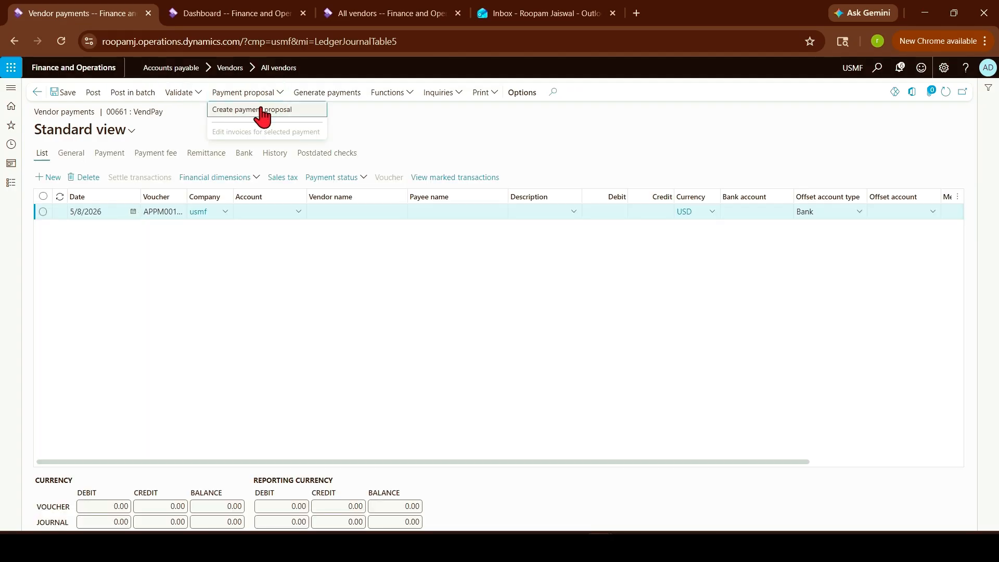
click(261, 110)
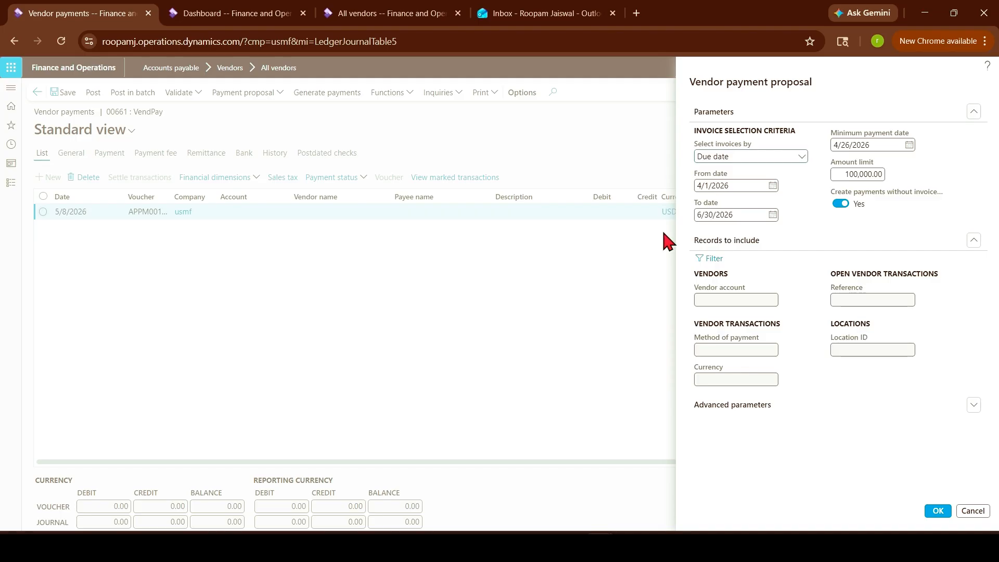
Run the payment proposal to generate the 931.00 JPY line for JP-001 and post the journal
click(937, 512)
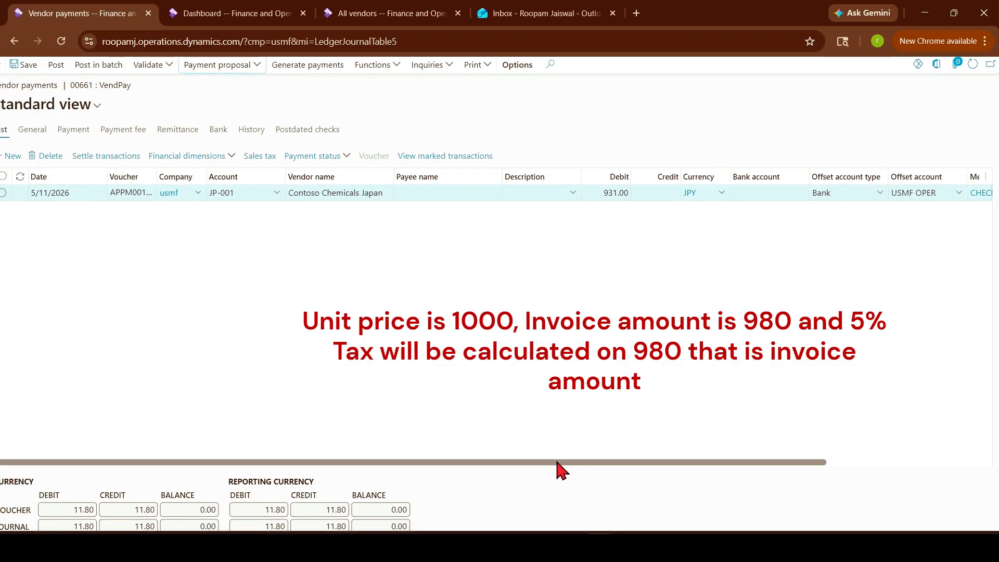
drag(557, 462, 580, 447)
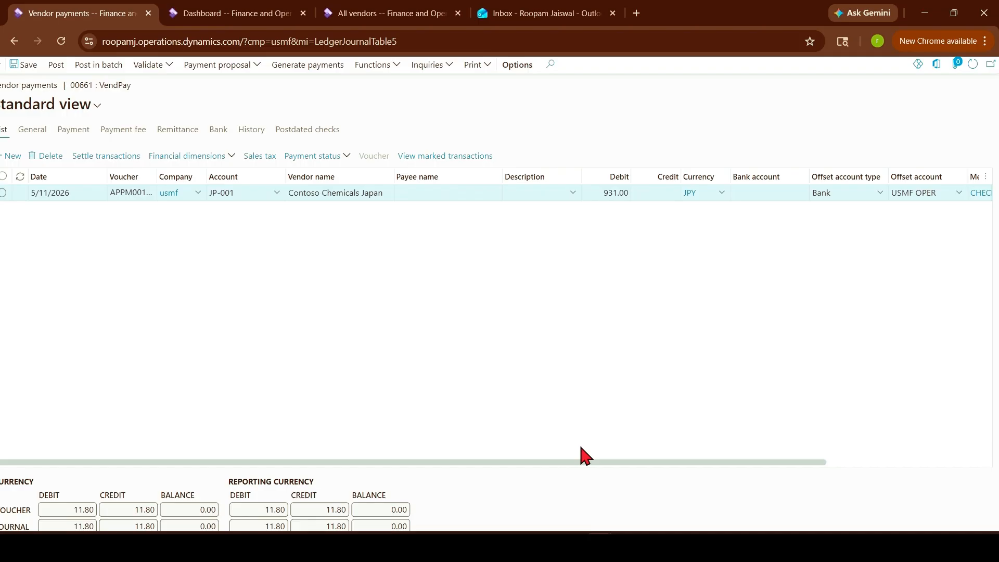
click(57, 65)
key(ctrl+minus)
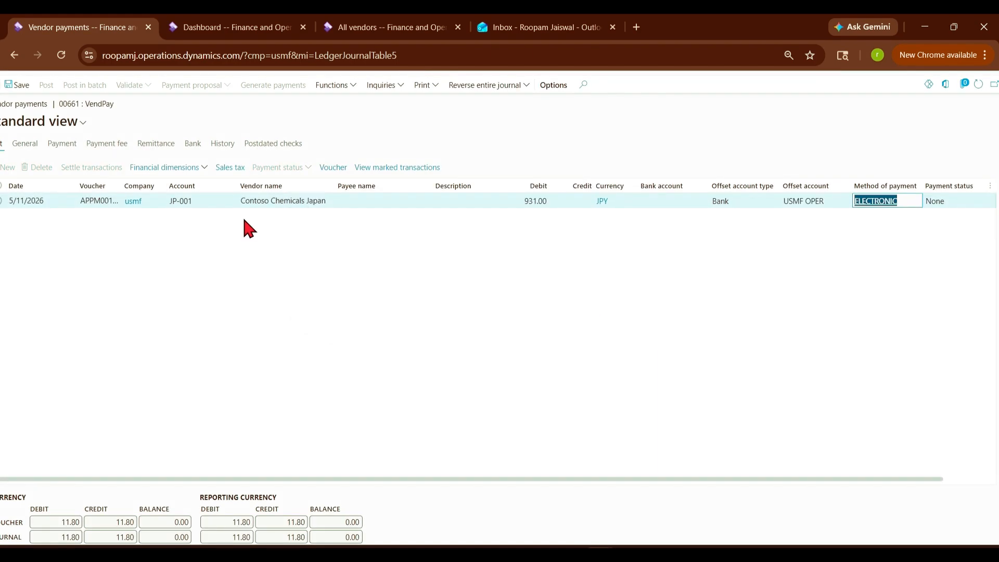
Run the Withholding tax transactions report and zoom it to 100% to check invoice 4321
click(213, 32)
click(8, 187)
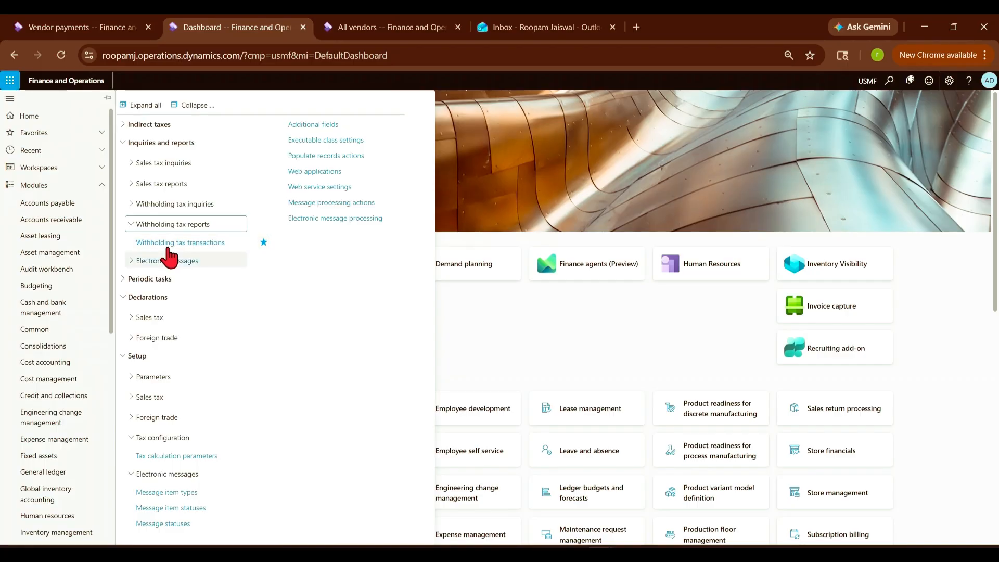
click(194, 244)
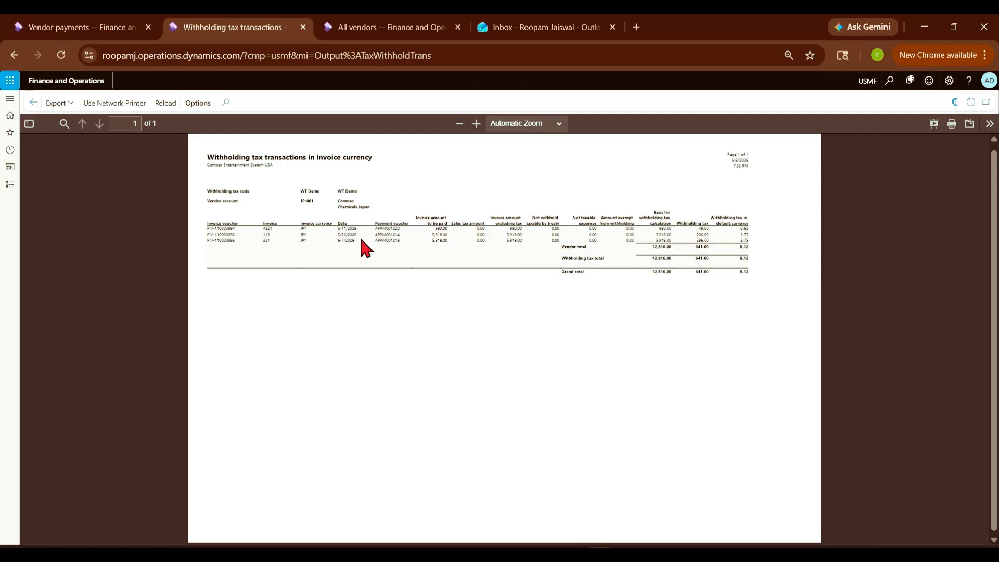
click(476, 124)
click(475, 124)
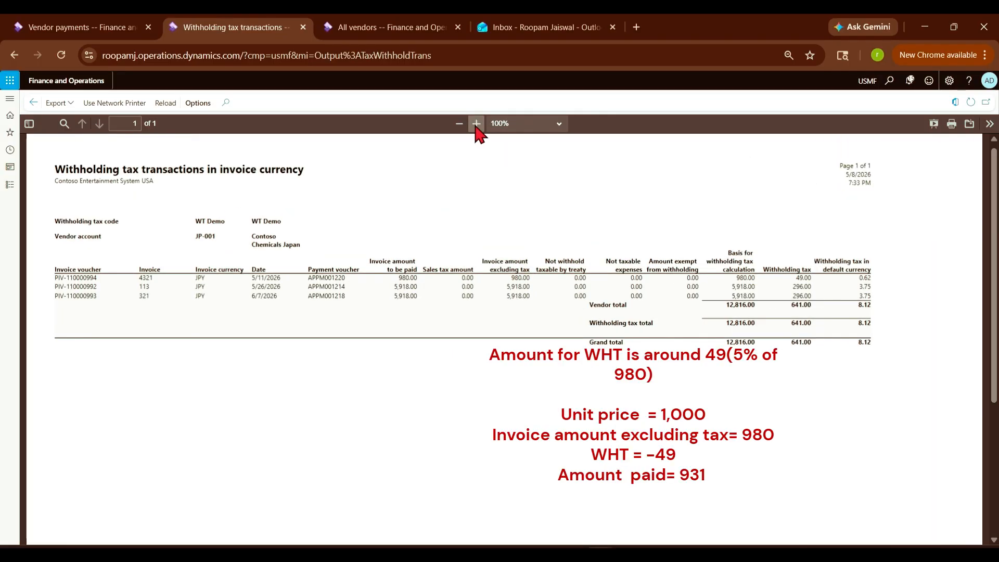